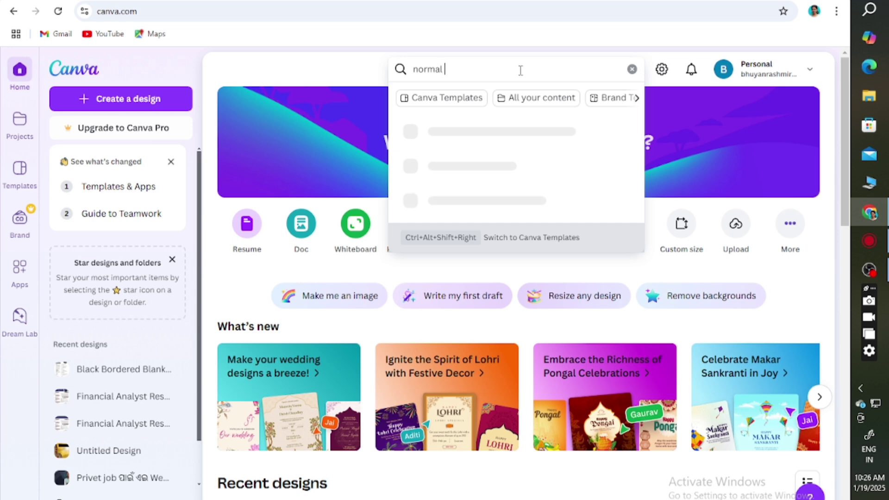
Step: Search Canva templates for 'normal resume' and preview the beige Student resume template
{"action": "type", "text": "resume"}
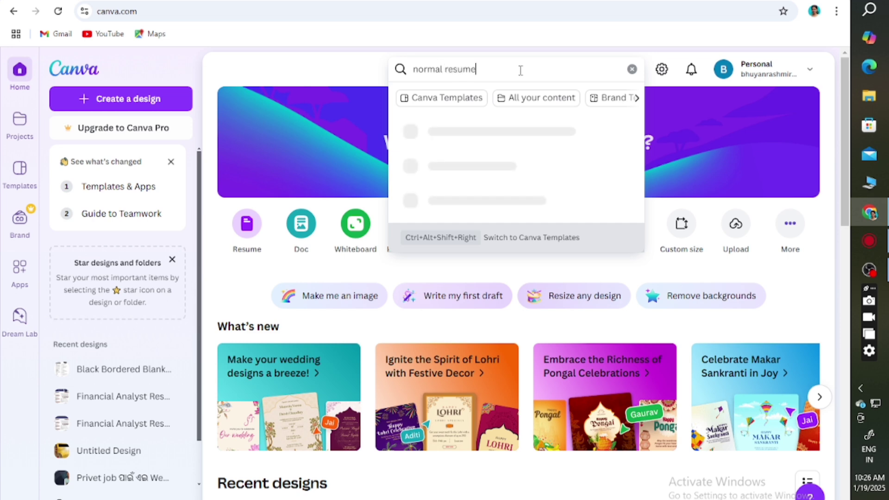
{"action": "key", "text": "Return"}
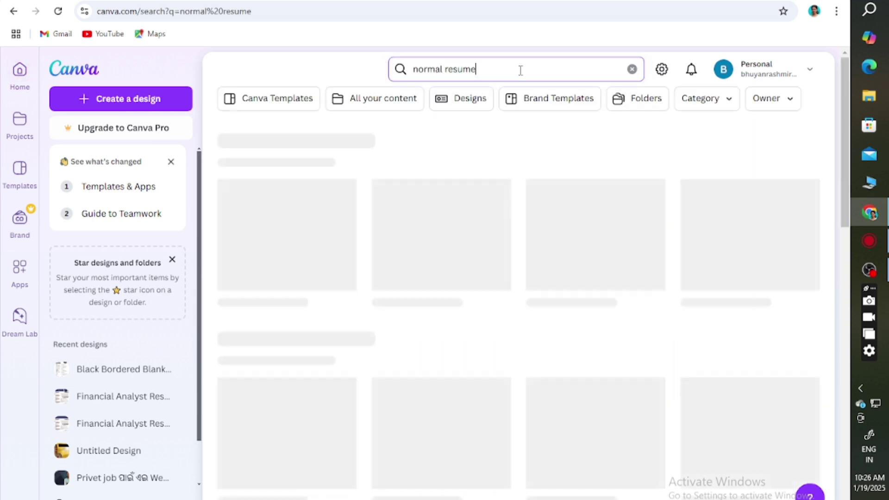
{"action": "scroll", "coordinate": [708, 171], "scroll_direction": "down", "scroll_amount": 1}
{"action": "scroll", "coordinate": [707, 169], "scroll_direction": "down", "scroll_amount": 6}
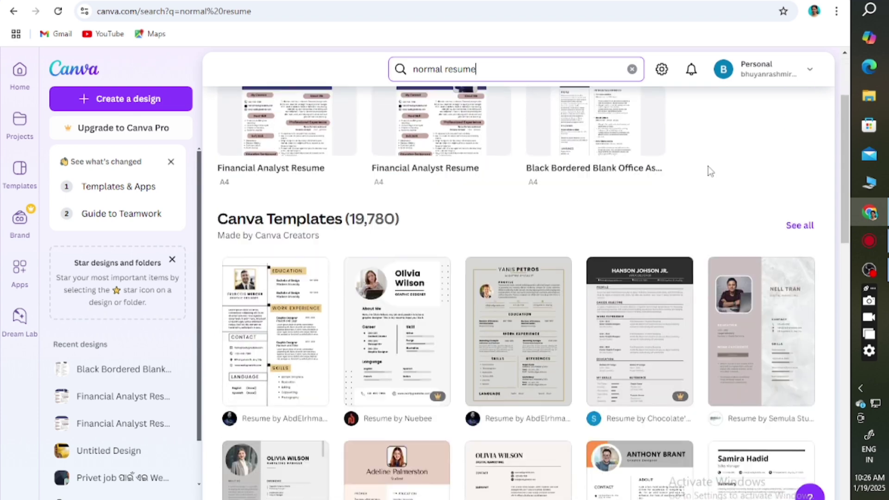
{"action": "scroll", "coordinate": [708, 169], "scroll_direction": "up", "scroll_amount": 4}
{"action": "scroll", "coordinate": [456, 255], "scroll_direction": "up", "scroll_amount": 3}
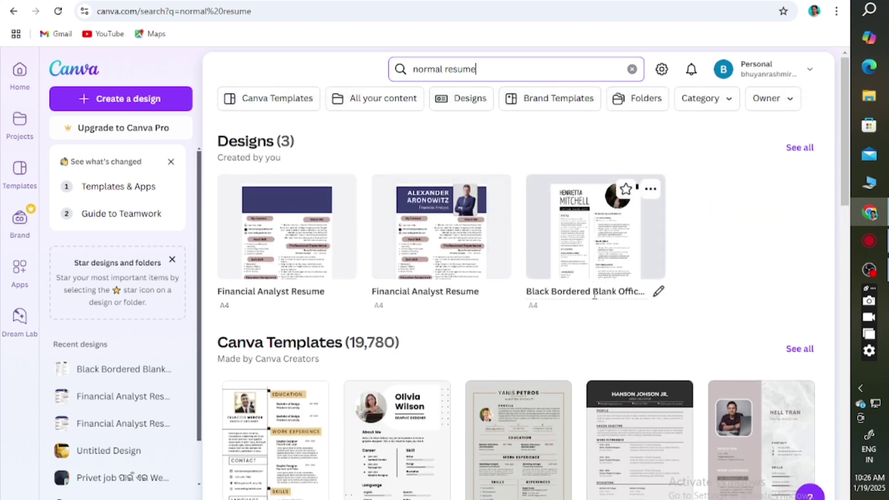
{"action": "scroll", "coordinate": [562, 276], "scroll_direction": "down", "scroll_amount": 4}
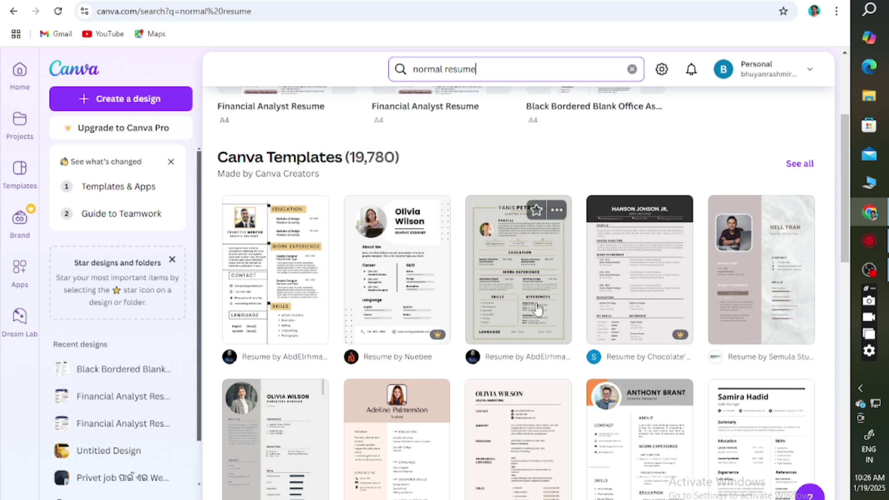
{"action": "scroll", "coordinate": [611, 277], "scroll_direction": "down", "scroll_amount": 1}
{"action": "scroll", "coordinate": [612, 277], "scroll_direction": "down", "scroll_amount": 4}
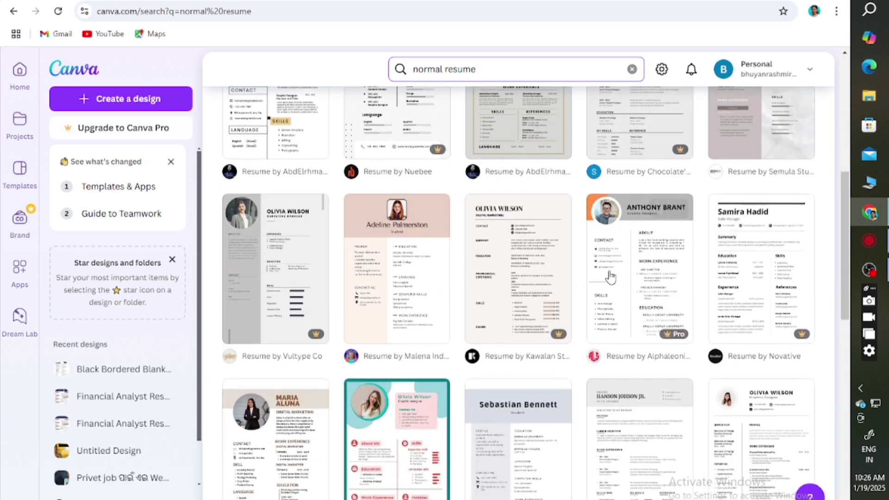
{"action": "left_click", "coordinate": [411, 273]}
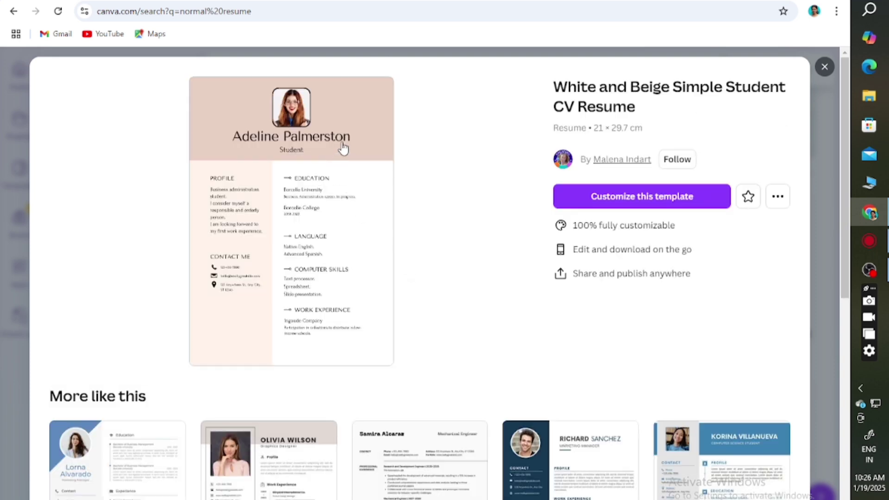
Step: Open the White and Beige Simple Student CV Resume template and delete its header profile photo
{"action": "left_click", "coordinate": [343, 147]}
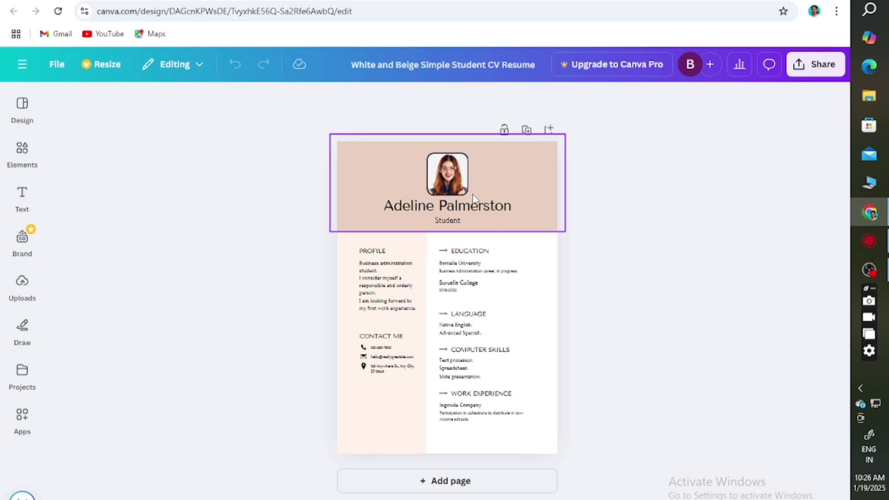
{"action": "left_click", "coordinate": [458, 177]}
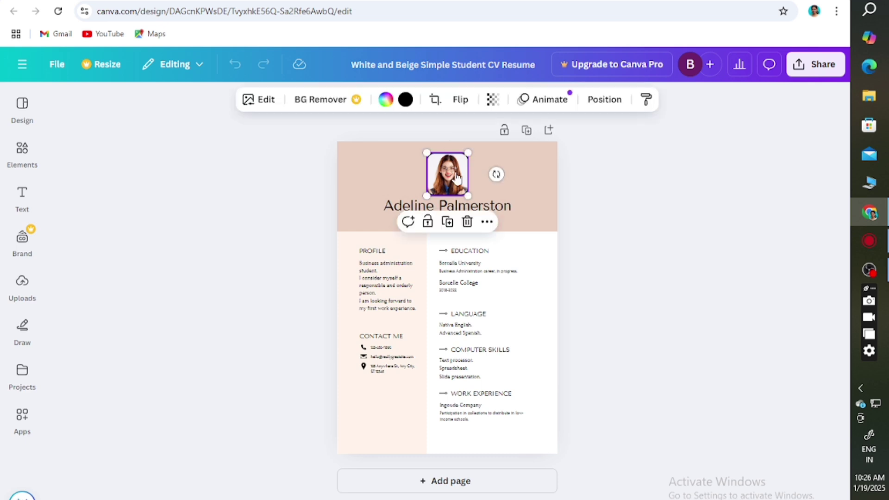
{"action": "right_click", "coordinate": [457, 176]}
{"action": "left_click", "coordinate": [494, 230]}
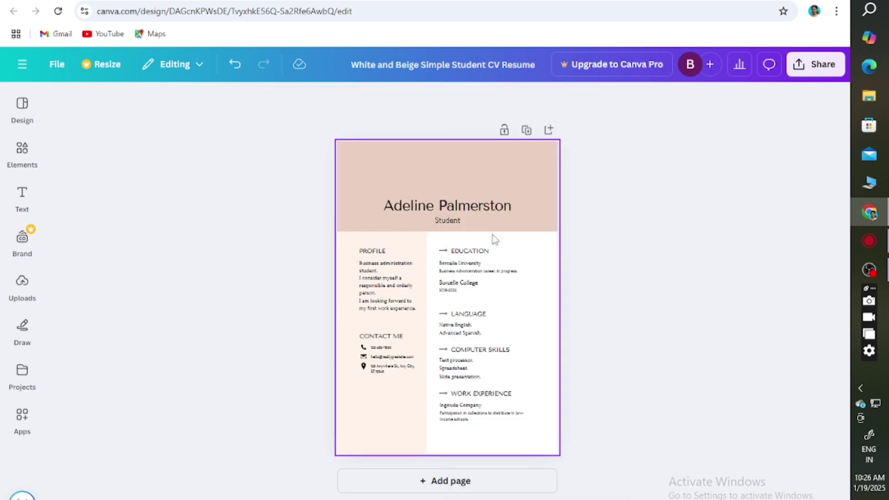
Step: Overwrite the template's placeholder name in the header with the student's full name in capitals
{"action": "double_click", "coordinate": [489, 208]}
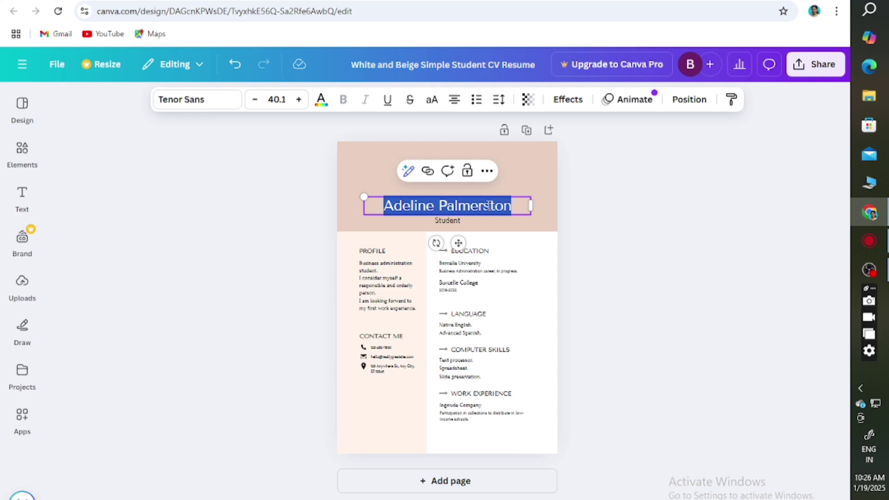
{"action": "type", "text": "bi"}
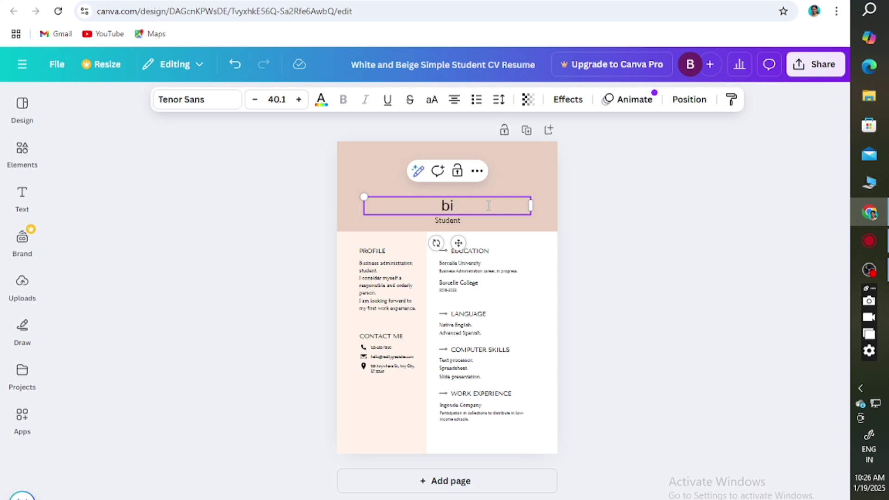
{"action": "key", "text": "BackSpace"}
{"action": "key", "text": "BackSpace"}
{"action": "type", "text": "BIBEK"}
{"action": "key", "text": "BackSpace"}
{"action": "key", "text": "BackSpace"}
{"action": "key", "text": "BackSpace"}
{"action": "key", "text": "BackSpace"}
{"action": "key", "text": "BackSpace"}
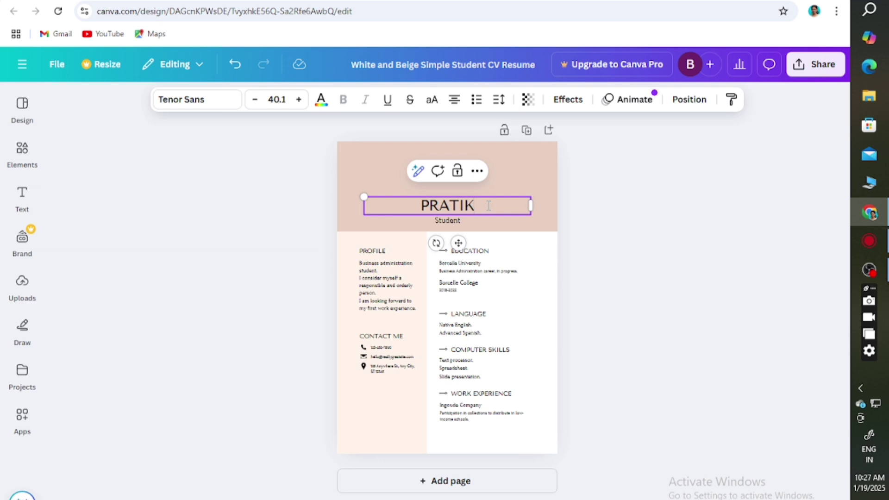
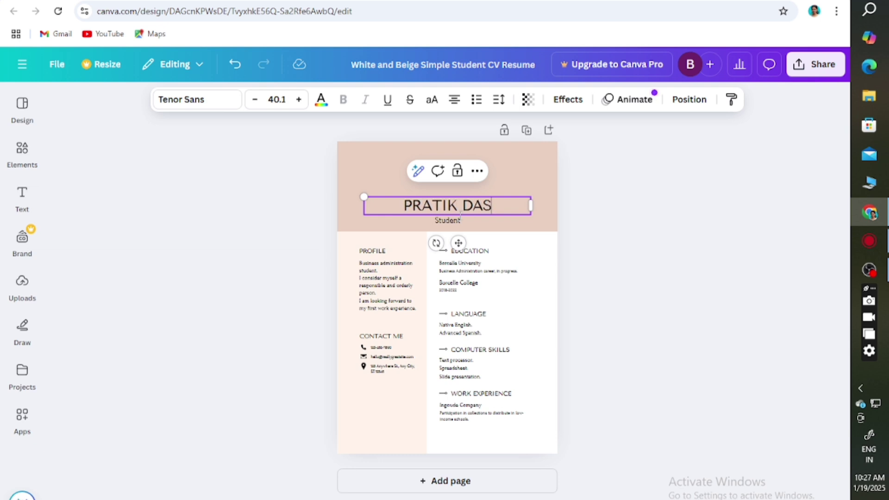
{"action": "left_click", "coordinate": [528, 228]}
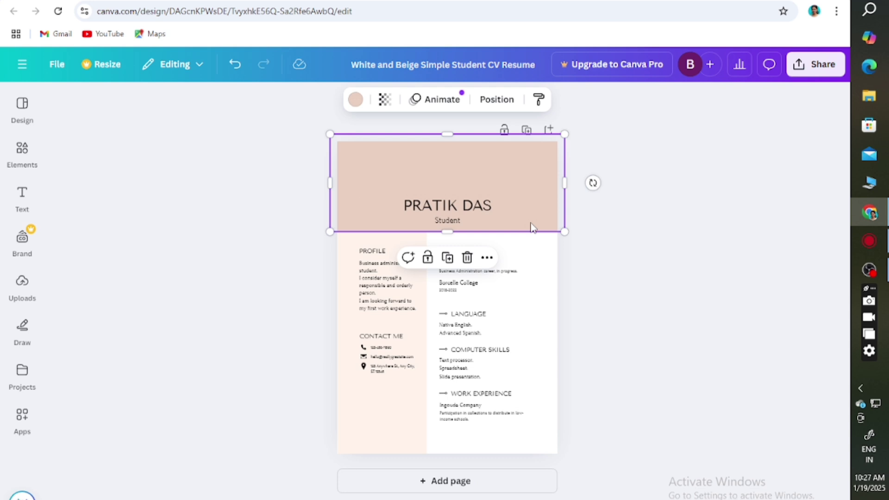
Step: Delete the Student subtitle from the resume header
{"action": "left_click", "coordinate": [460, 225]}
{"action": "right_click", "coordinate": [460, 225]}
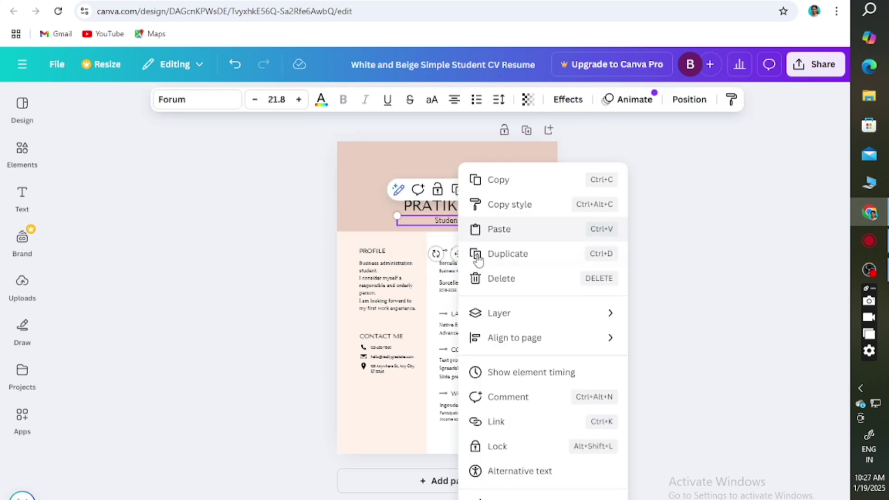
{"action": "left_click", "coordinate": [496, 278]}
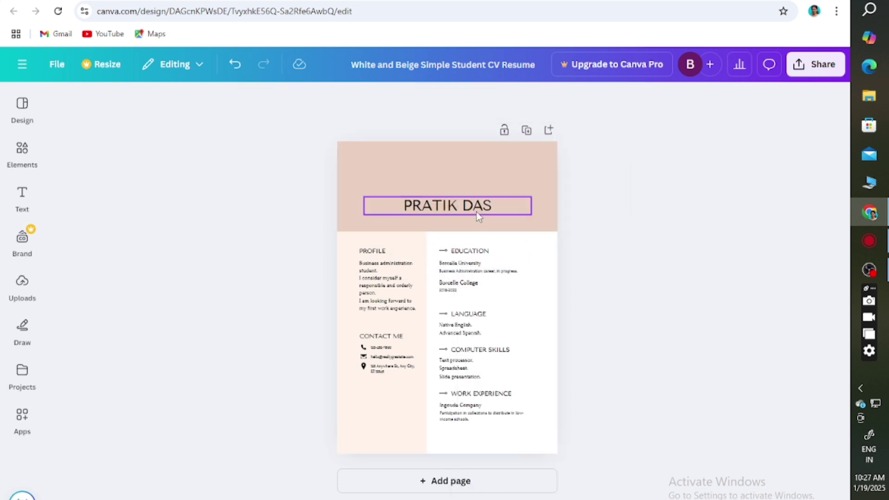
Step: Move the name text box higher and centre it horizontally across the beige header
{"action": "left_click_drag", "start_coordinate": [476, 211], "coordinate": [458, 186]}
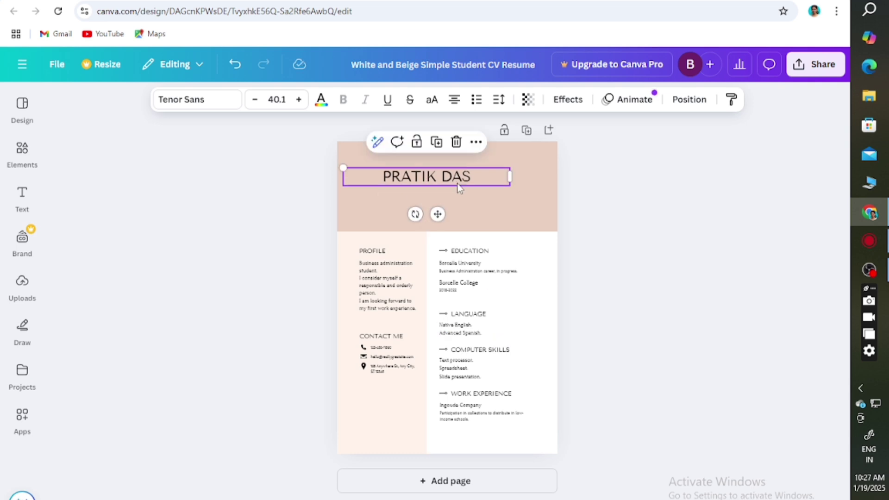
{"action": "right_click", "coordinate": [458, 188]}
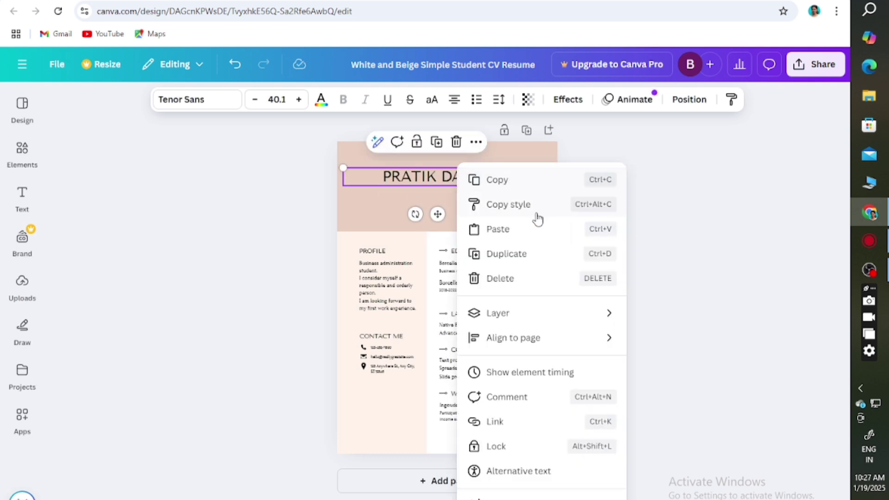
{"action": "left_click", "coordinate": [675, 250]}
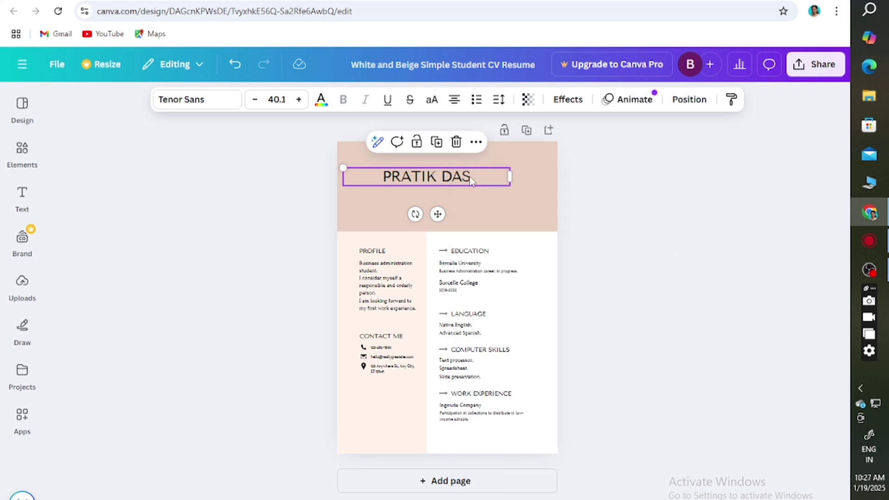
{"action": "mouse_move", "coordinate": [473, 176]}
{"action": "left_mouse_down"}
{"action": "mouse_move", "coordinate": [443, 178]}
{"action": "mouse_move", "coordinate": [483, 180]}
{"action": "left_mouse_up"}
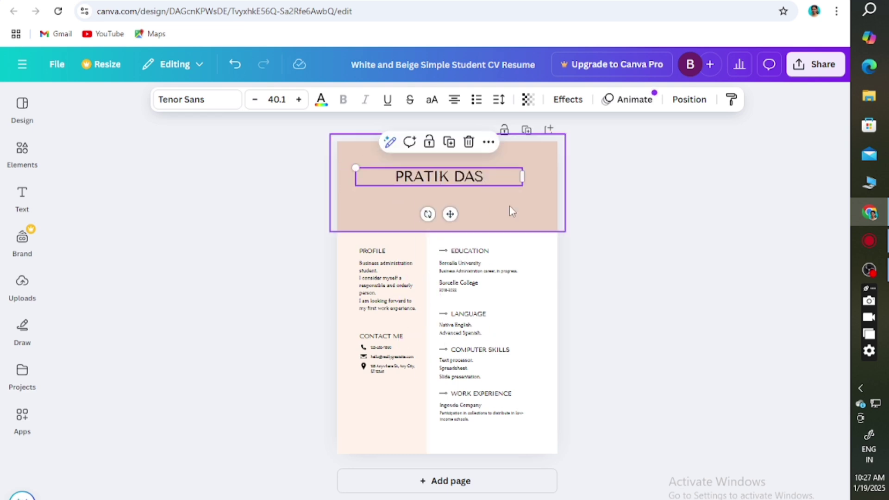
{"action": "left_click", "coordinate": [526, 214]}
Step: Shift the name text box slightly right so it sits centred in the beige header band
{"action": "left_click", "coordinate": [463, 180]}
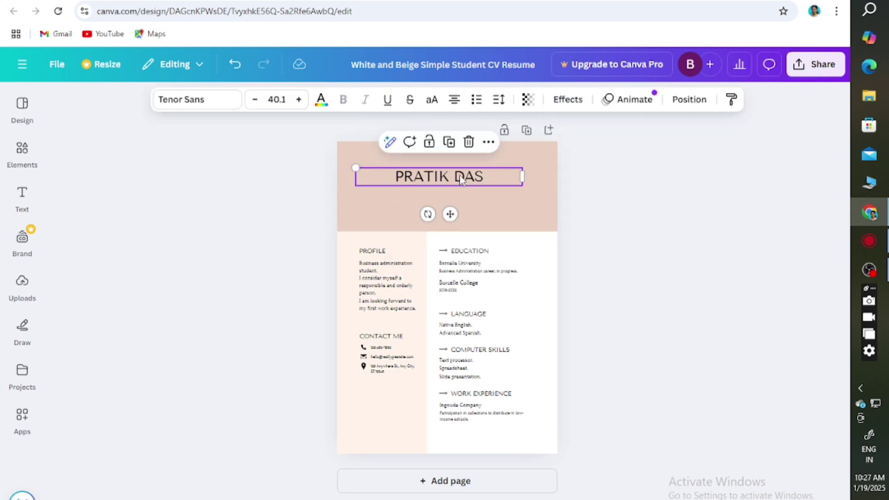
{"action": "left_click", "coordinate": [391, 145]}
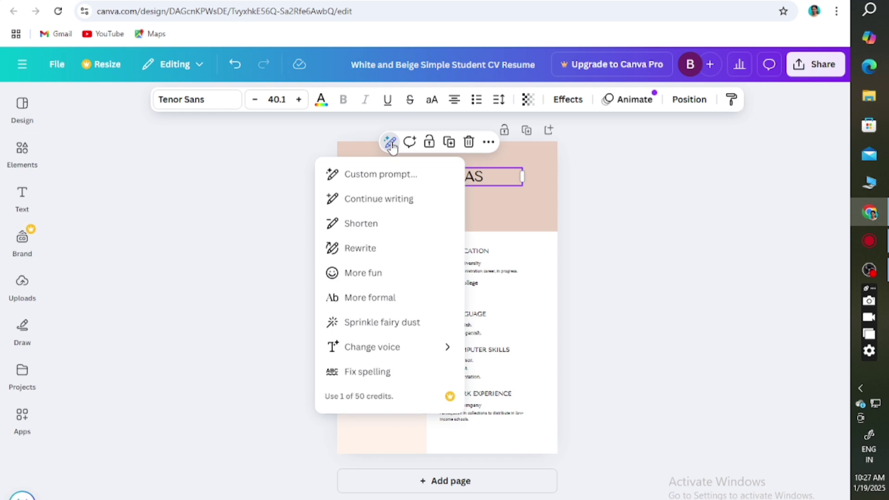
{"action": "mouse_move", "coordinate": [373, 360]}
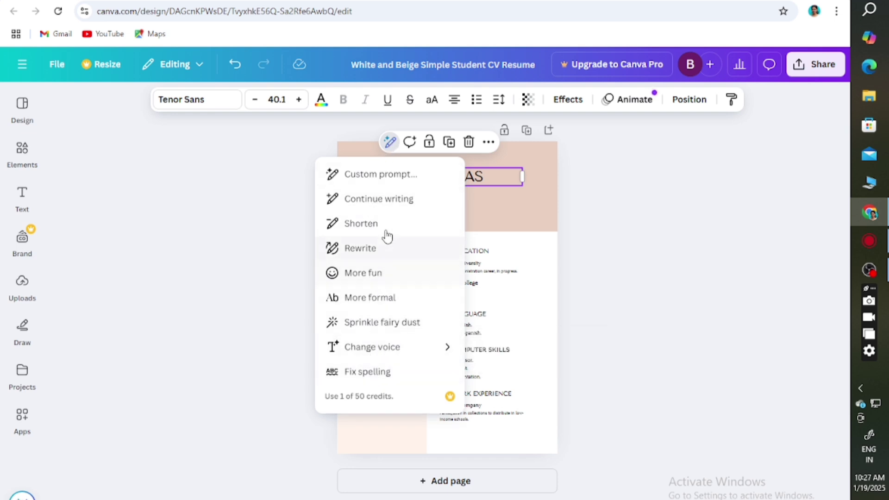
{"action": "left_click", "coordinate": [631, 231]}
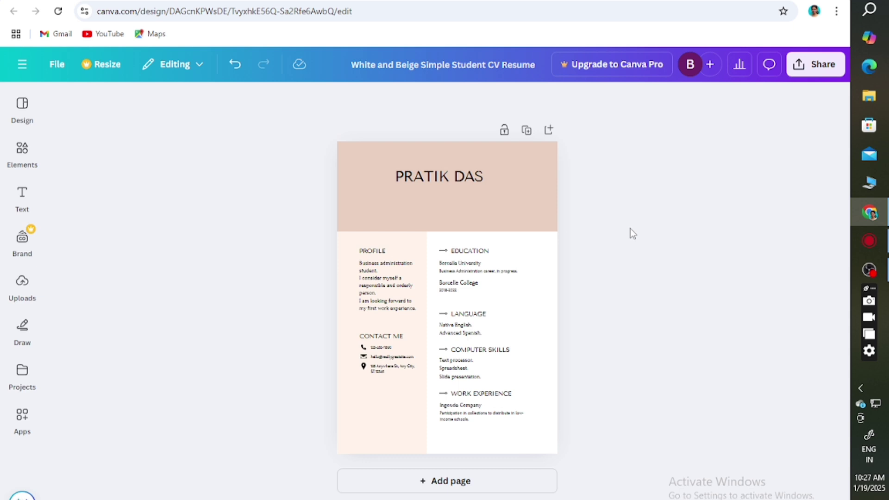
{"action": "left_click", "coordinate": [471, 184]}
{"action": "right_click", "coordinate": [471, 184]}
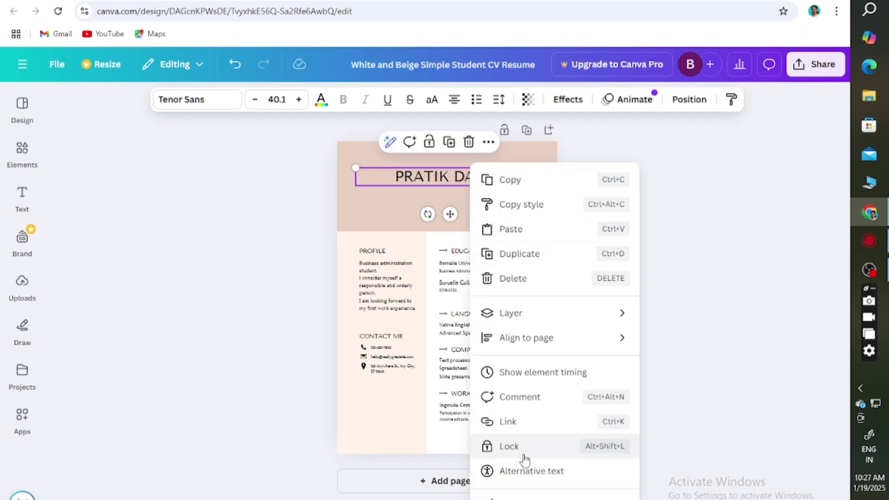
{"action": "left_click", "coordinate": [705, 232]}
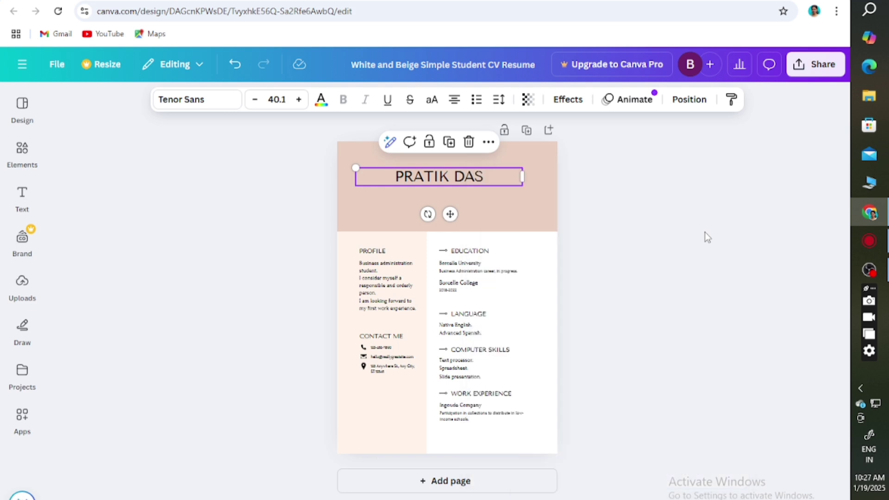
{"action": "left_click", "coordinate": [497, 215]}
{"action": "left_click", "coordinate": [464, 183]}
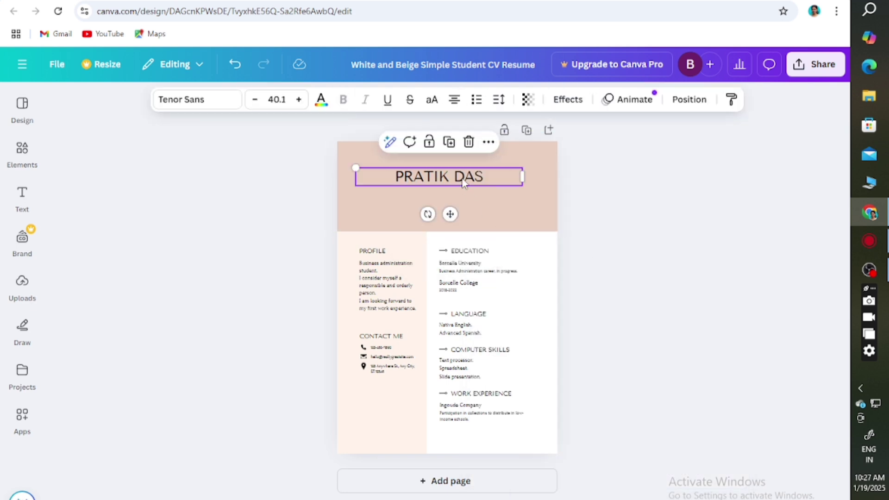
{"action": "mouse_move", "coordinate": [520, 175]}
{"action": "left_mouse_down"}
{"action": "mouse_move", "coordinate": [528, 175]}
{"action": "mouse_move", "coordinate": [519, 178]}
{"action": "left_mouse_up"}
{"action": "left_click", "coordinate": [645, 205]}
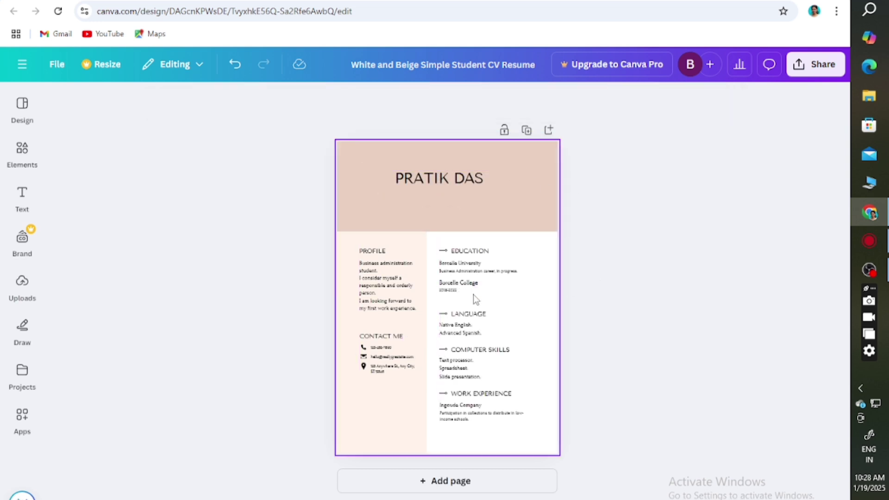
Step: Inspect the Profile paragraph text without making changes
{"action": "left_click", "coordinate": [396, 268]}
{"action": "left_click", "coordinate": [394, 264]}
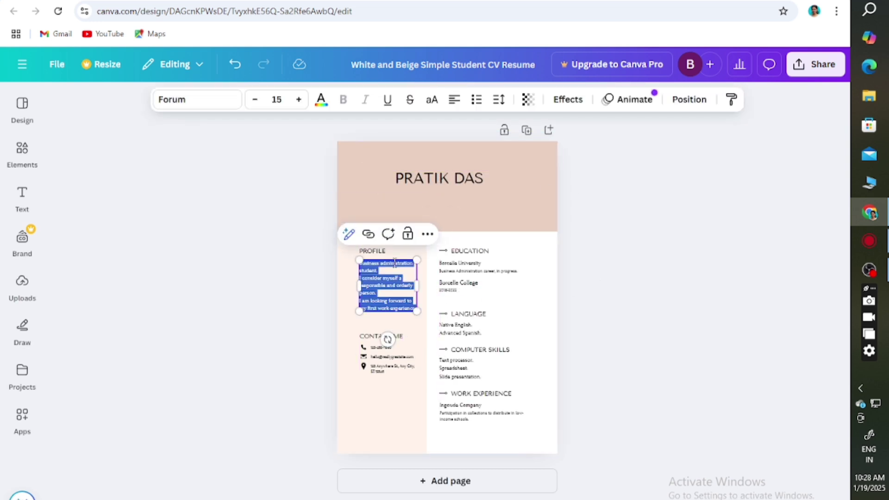
{"action": "left_click", "coordinate": [395, 262]}
{"action": "double_click", "coordinate": [394, 262]}
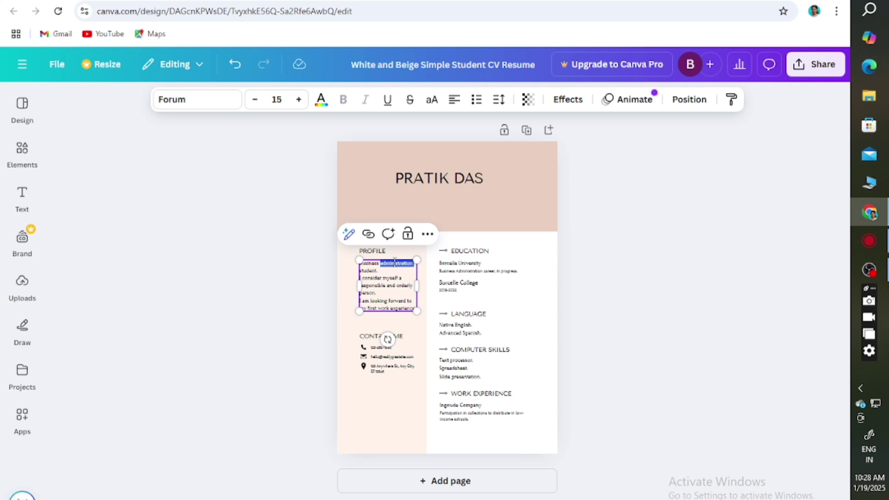
{"action": "left_click", "coordinate": [402, 278]}
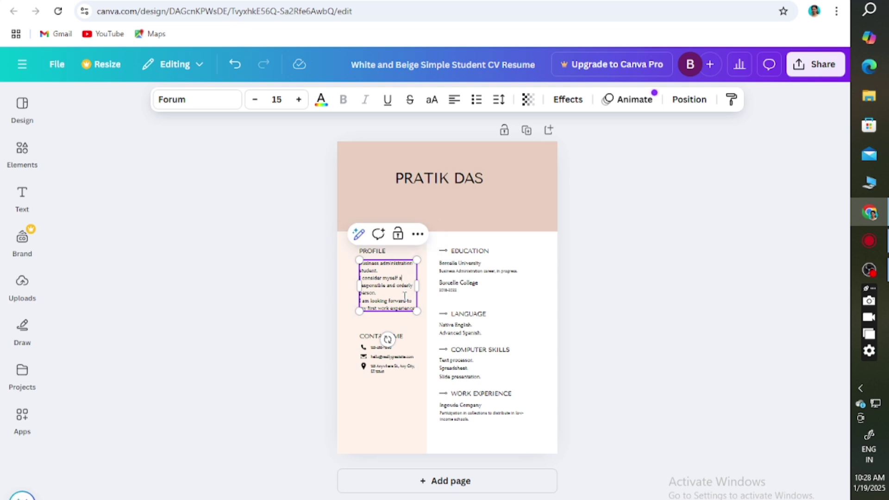
{"action": "left_click", "coordinate": [638, 295]}
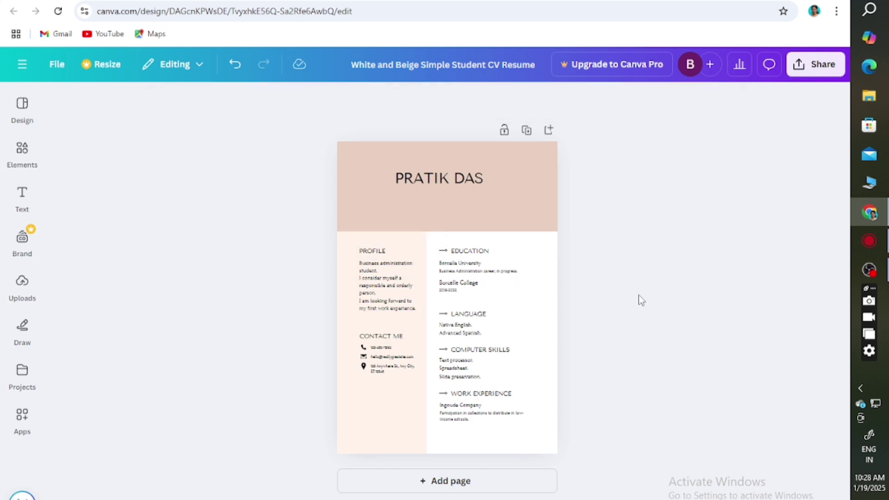
Step: Check the Education, Language and Computer Skills text, then add a blank second page
{"action": "left_click", "coordinate": [468, 273]}
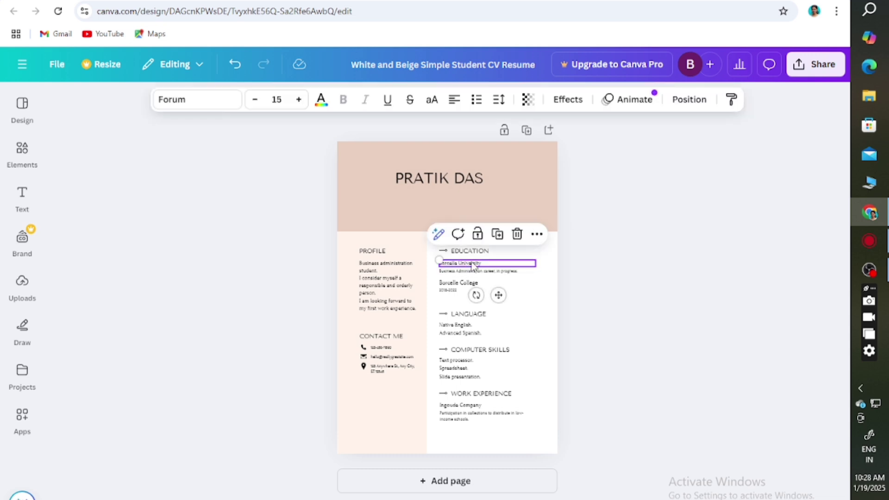
{"action": "left_click", "coordinate": [471, 272]}
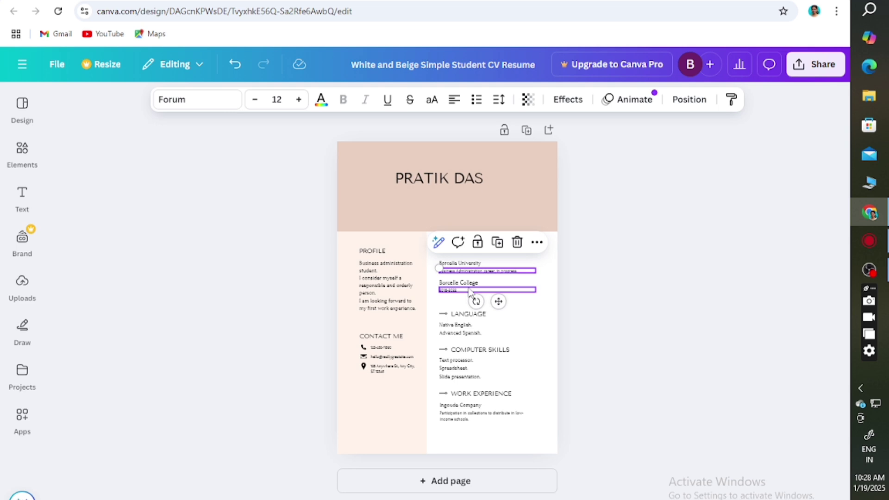
{"action": "left_click", "coordinate": [468, 284]}
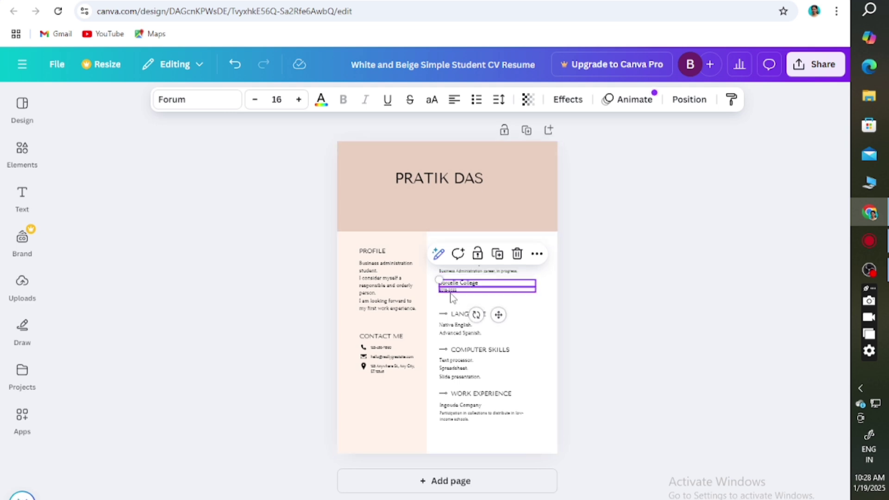
{"action": "left_click", "coordinate": [453, 291]}
{"action": "left_click", "coordinate": [457, 315]}
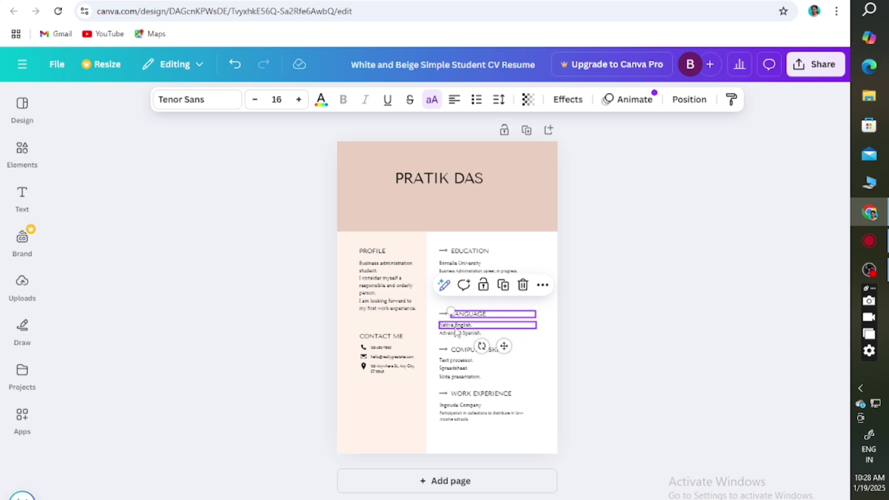
{"action": "left_click", "coordinate": [457, 366]}
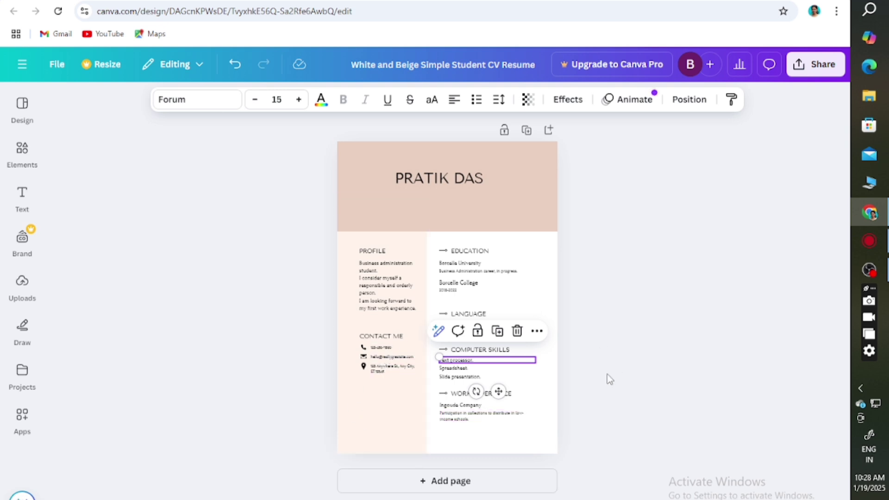
{"action": "left_click", "coordinate": [477, 484]}
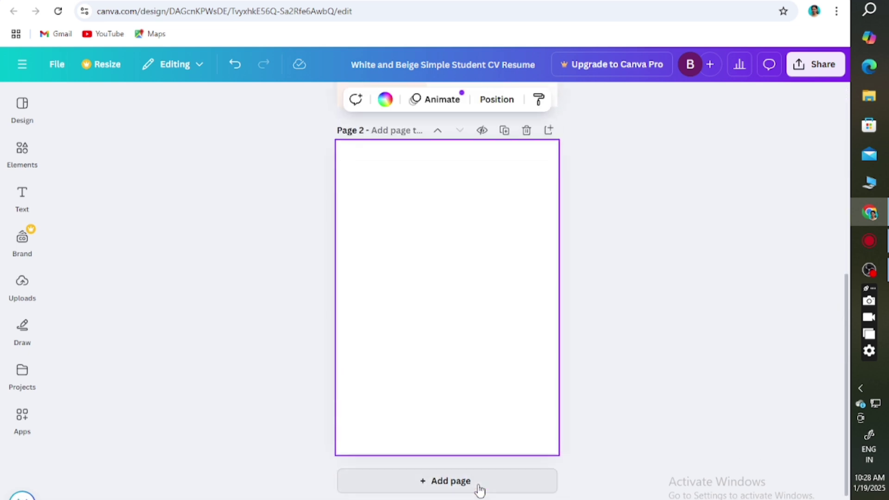
Step: Scroll back to page 1 and return to the 'normal resume' template search results
{"action": "scroll", "coordinate": [480, 488], "scroll_direction": "up", "scroll_amount": 5}
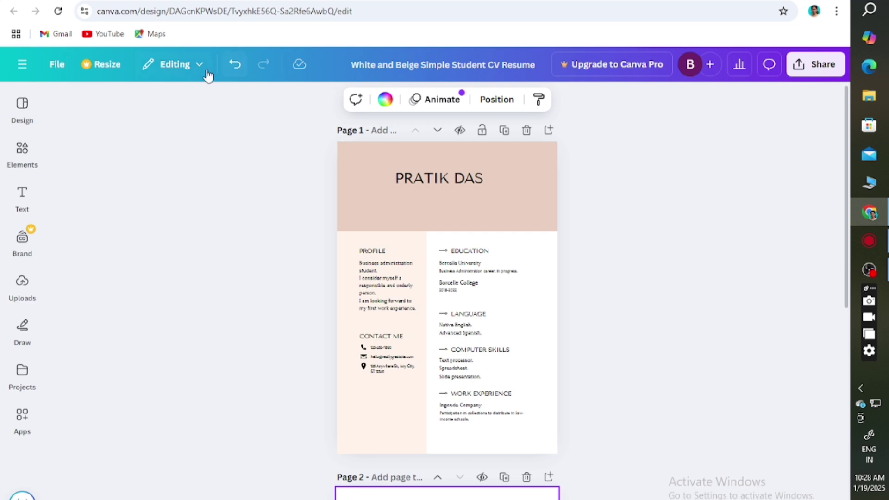
{"action": "key", "text": "alt+Left"}
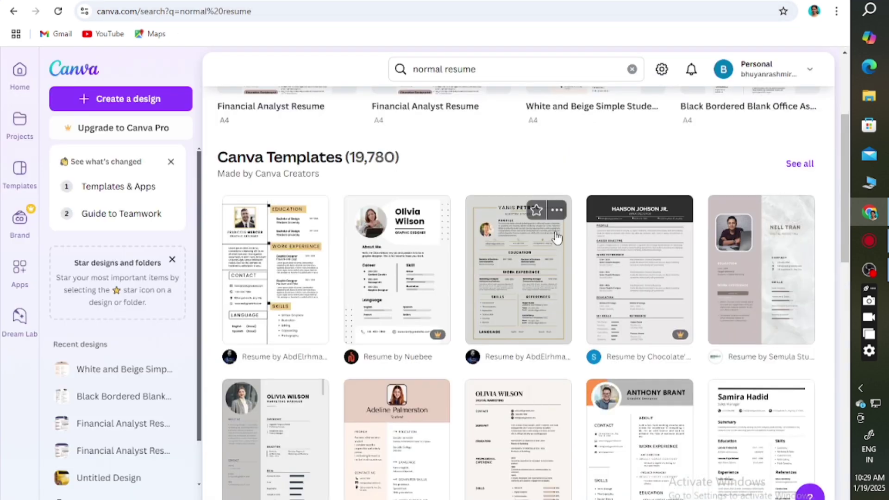
Step: Start a new design from the gray and golden resume cv template
{"action": "left_click", "coordinate": [533, 262]}
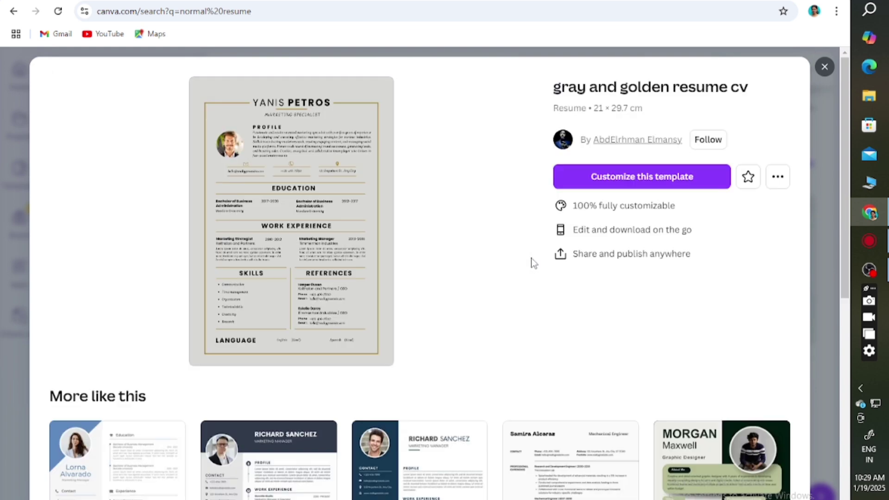
{"action": "left_click", "coordinate": [331, 239]}
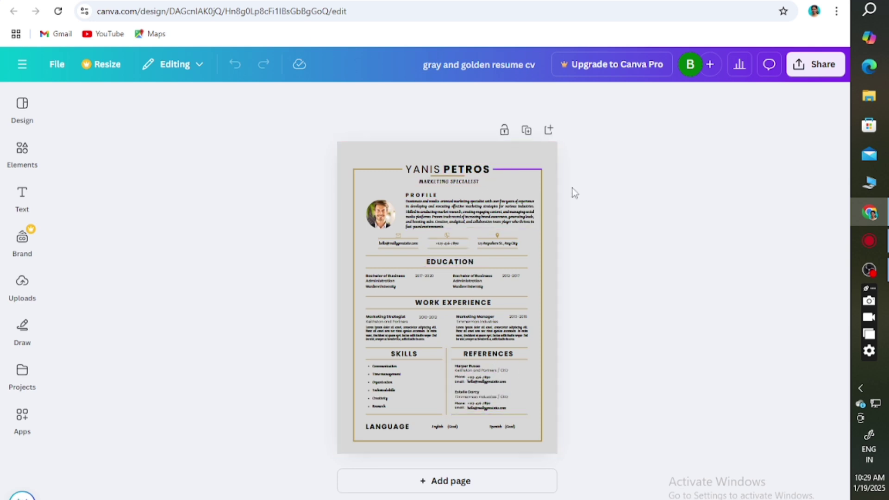
Step: Stop the OBS screen recording and begin another design from the gray and golden resume template
{"action": "left_click", "coordinate": [877, 275]}
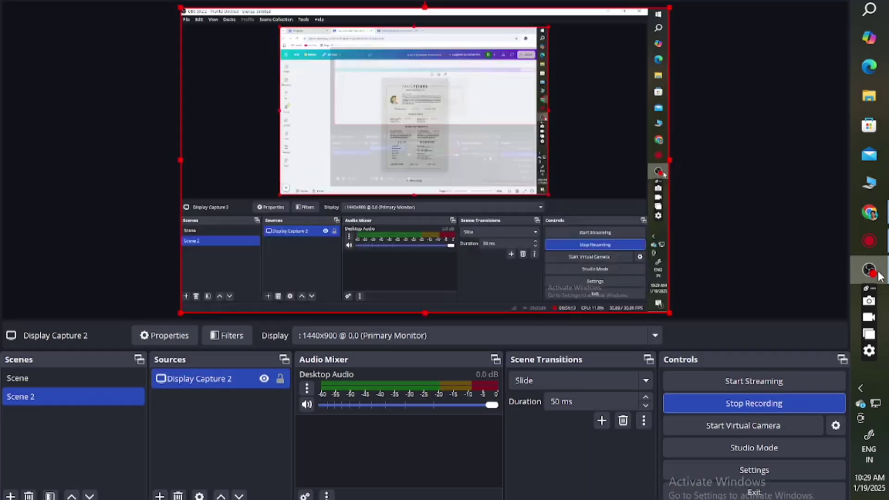
{"action": "left_click", "coordinate": [763, 405]}
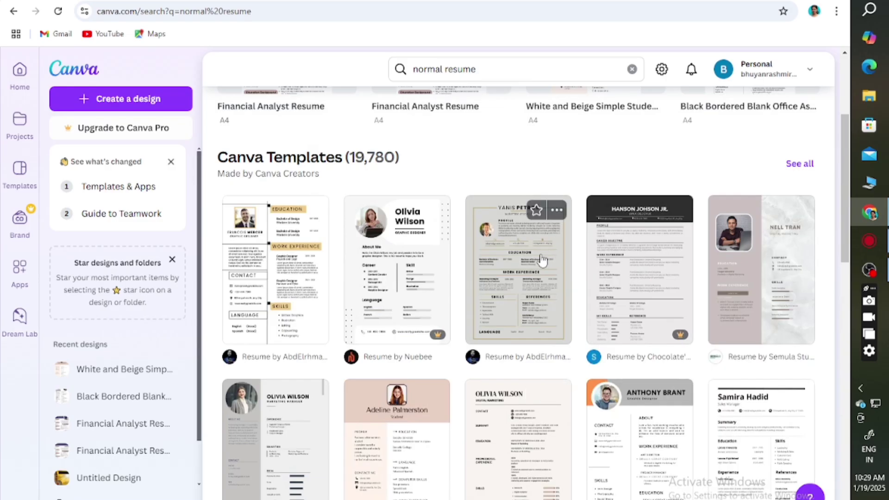
{"action": "left_click", "coordinate": [533, 260]}
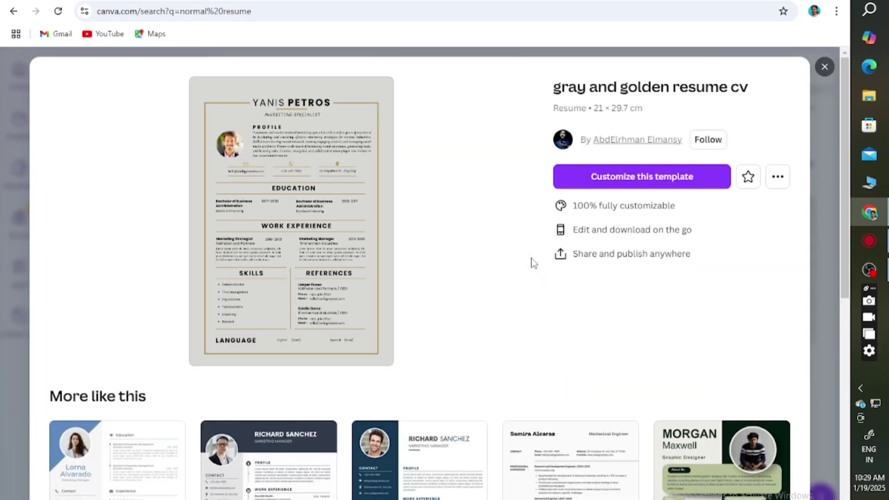
{"action": "left_click", "coordinate": [331, 241]}
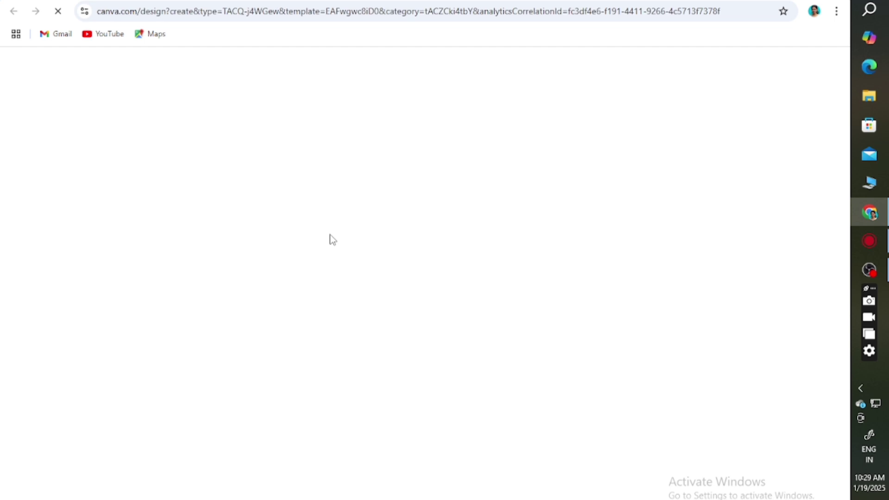